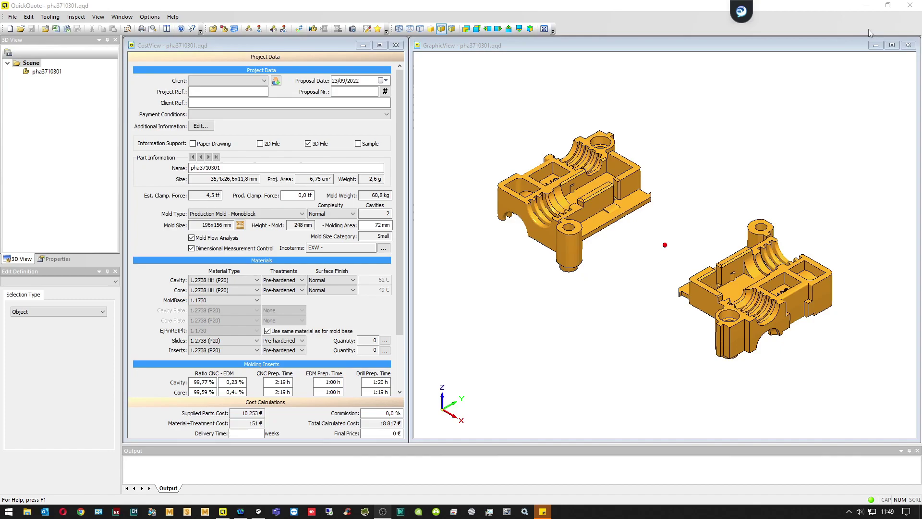
- Close the QuickQuote window holding the pha3710301 quote, leaving the desktop
click(911, 13)
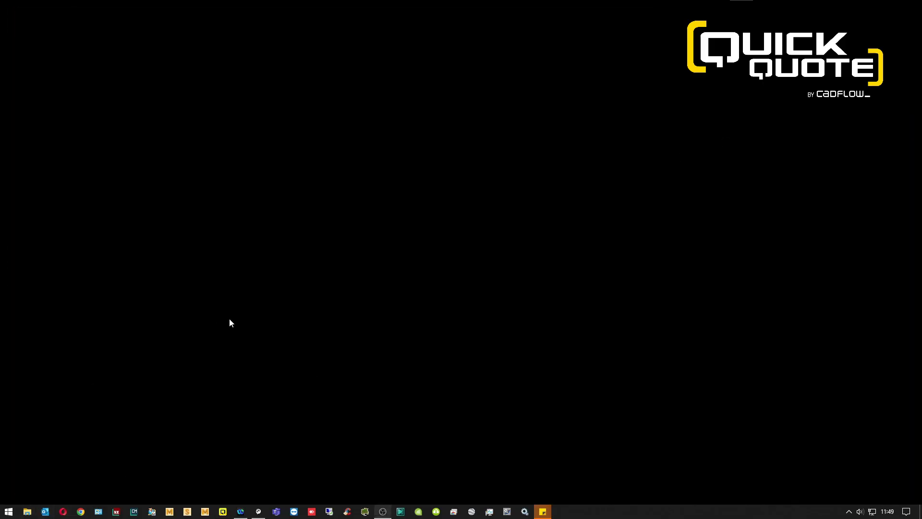
- Browse File Explorer to C:\Programas (x86)\QuickQuote\Program and select ConvertDB.exe
key(super+e)
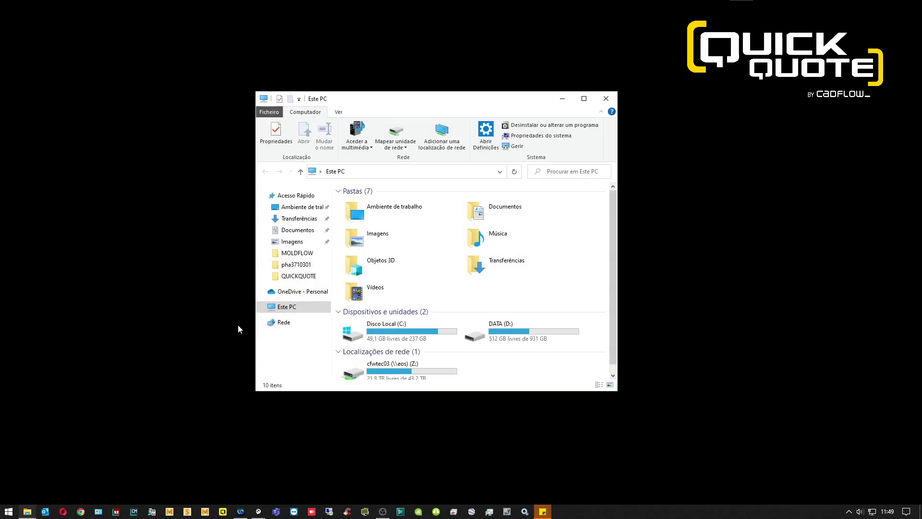
double_click(419, 333)
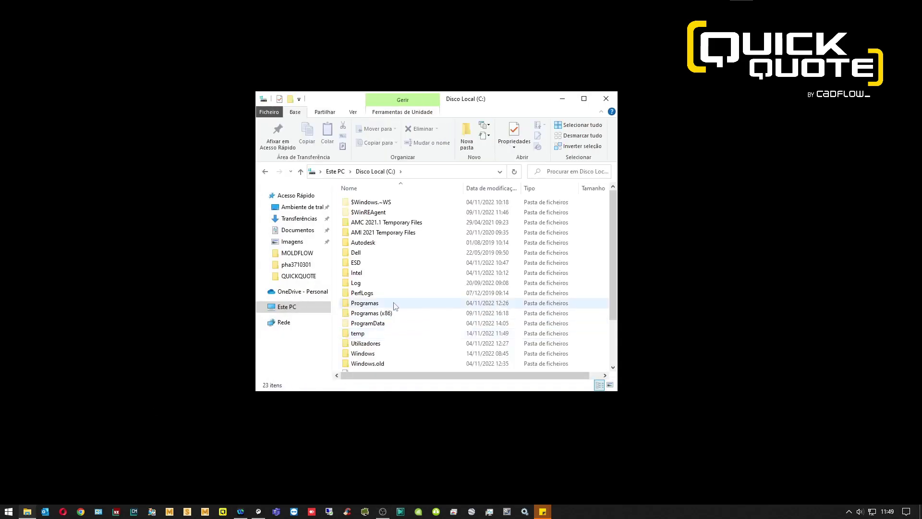
double_click(370, 313)
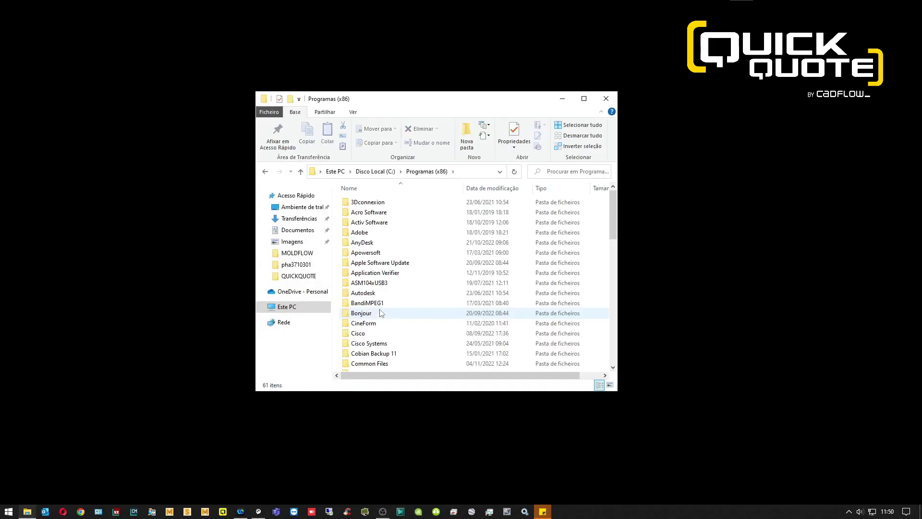
scroll(382, 310, down, 6)
scroll(383, 308, down, 7)
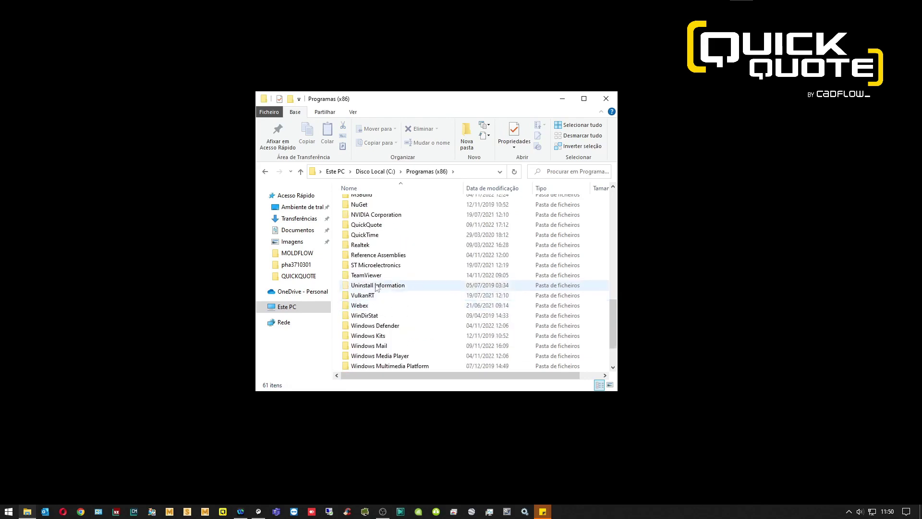
click(368, 226)
double_click(367, 226)
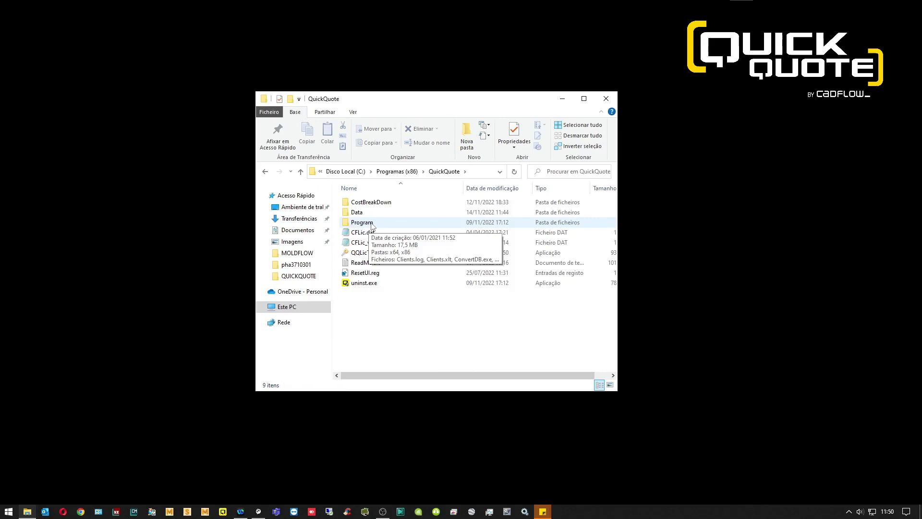
double_click(372, 224)
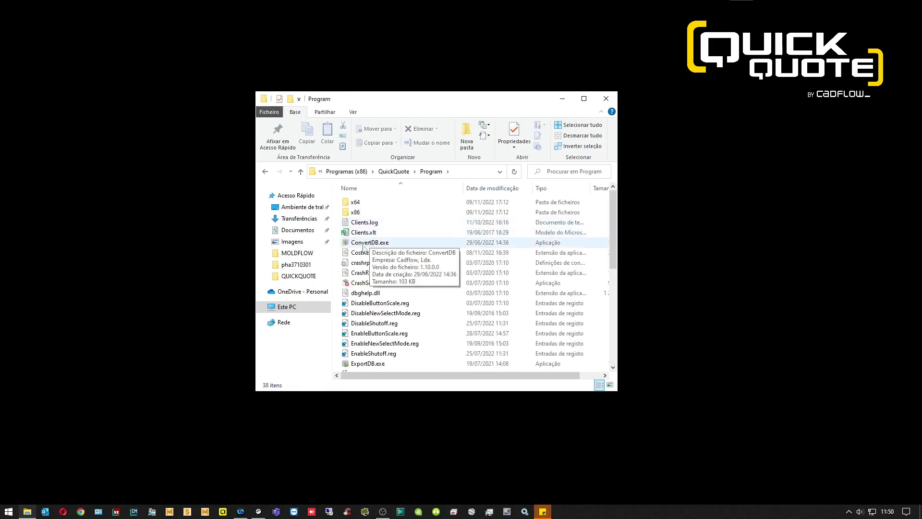
click(356, 245)
mouse_move(374, 247)
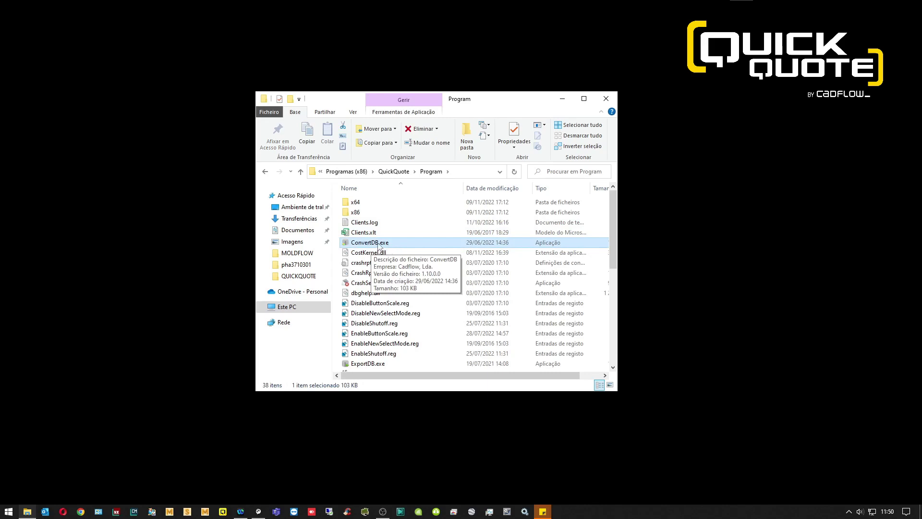
- Launch ConvertDB.exe and set the destination currency to New Zealand Dollar (NZD), dismissing the rate error
double_click(379, 243)
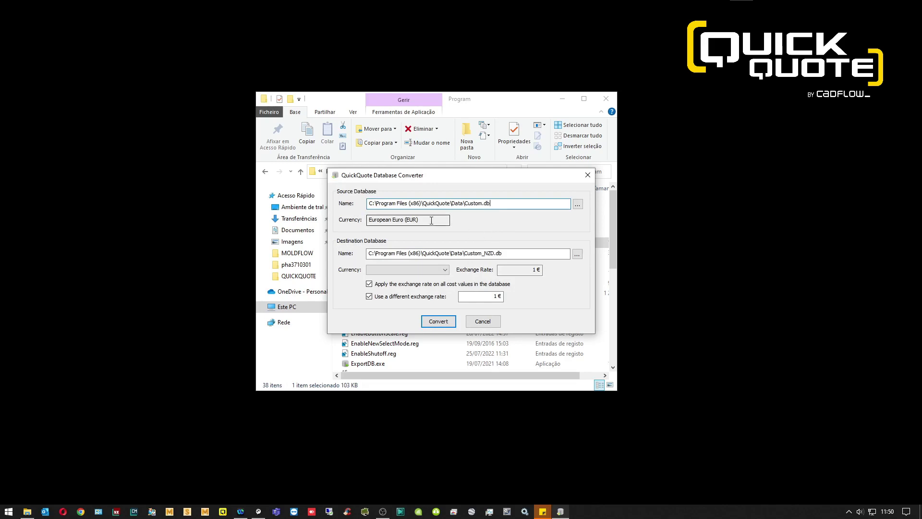
key(Tab)
click(411, 250)
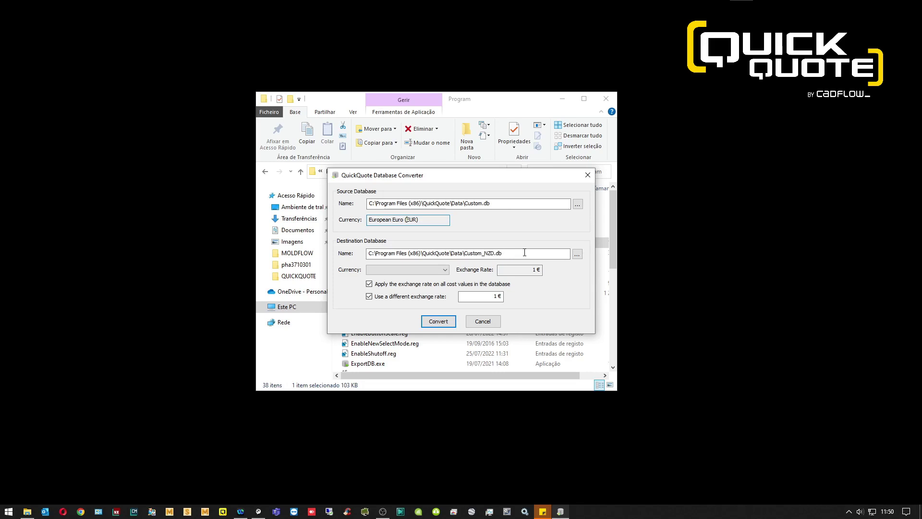
click(444, 270)
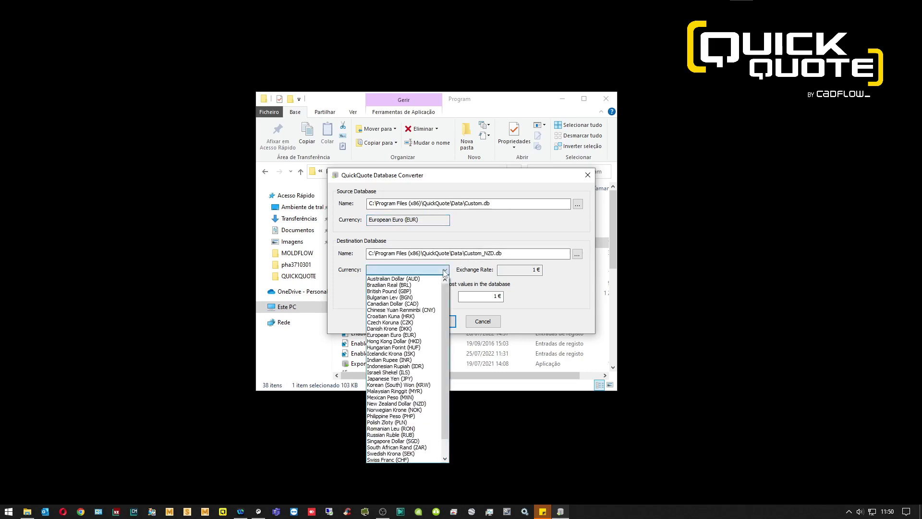
click(396, 405)
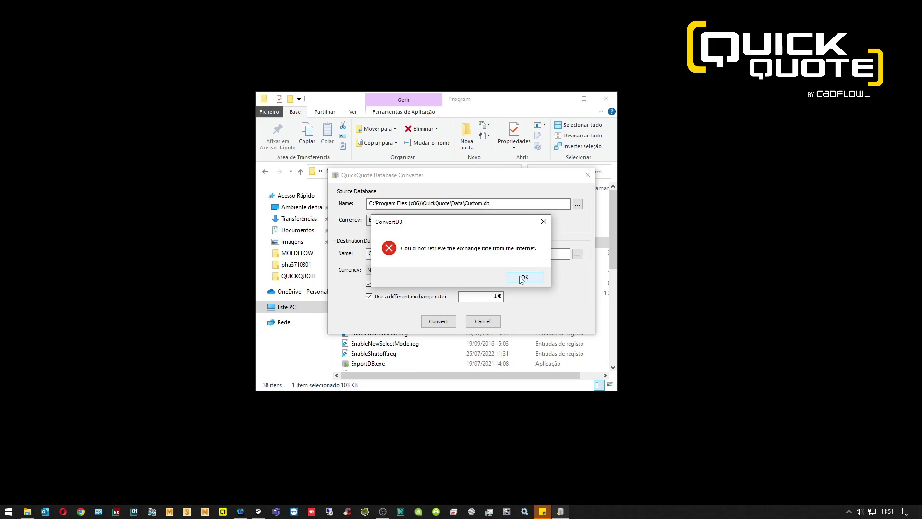
click(521, 278)
click(490, 296)
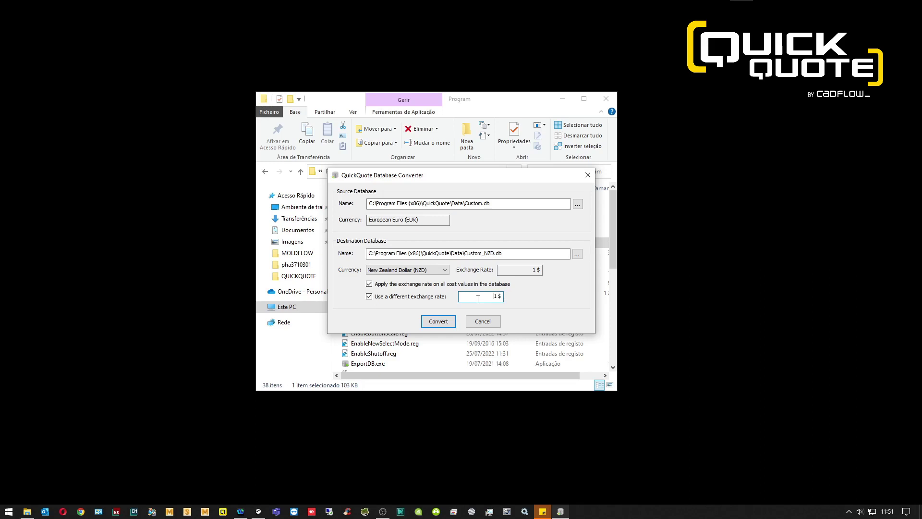
- Convert Custom.db into Custom_NZD.db at an exchange rate of 1
click(438, 321)
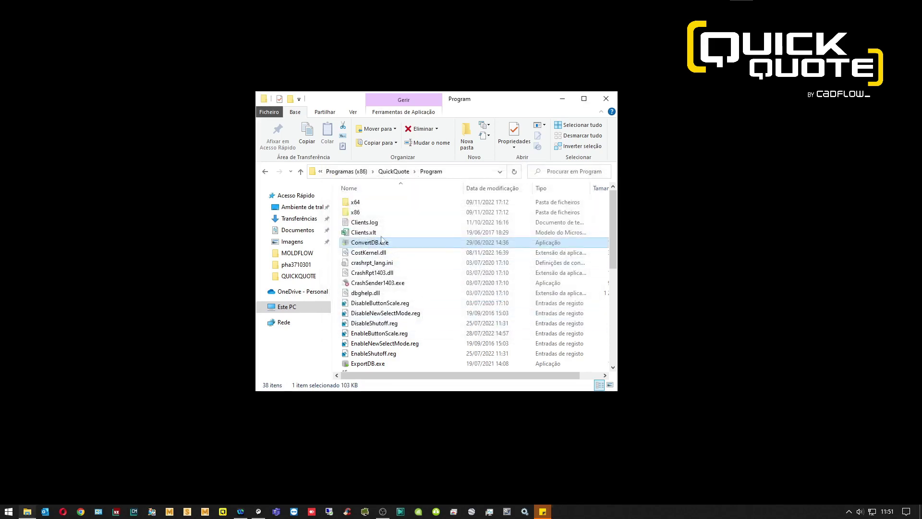
- Open the QuickQuote Data folder and find Custom.db alongside the new Custom_NZD.db
click(393, 172)
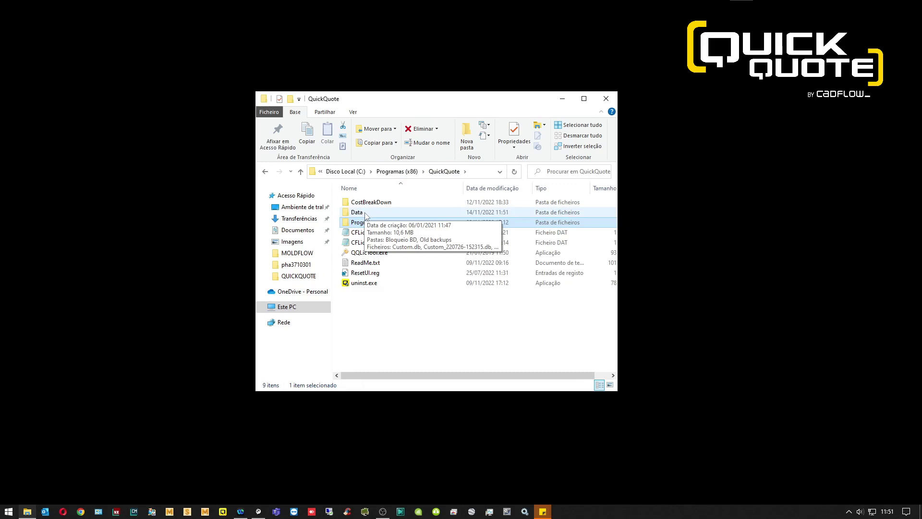
double_click(365, 213)
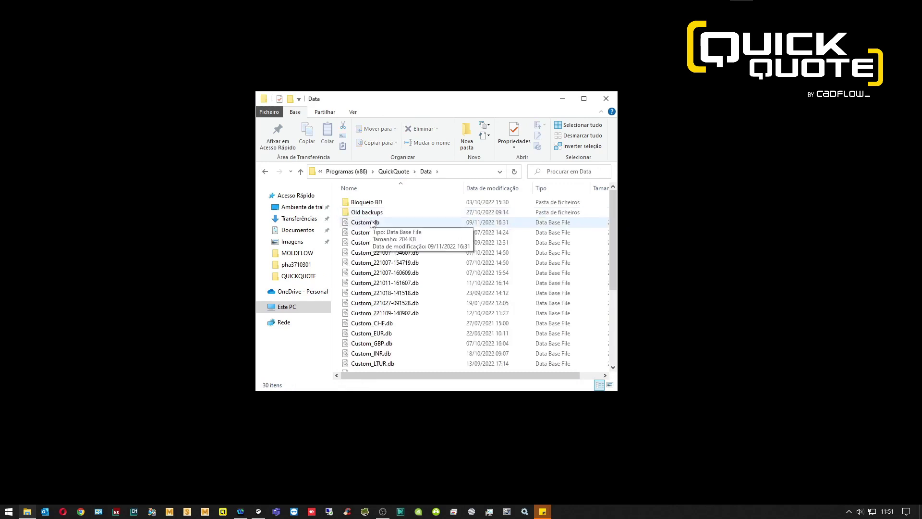
drag(458, 103, 437, 47)
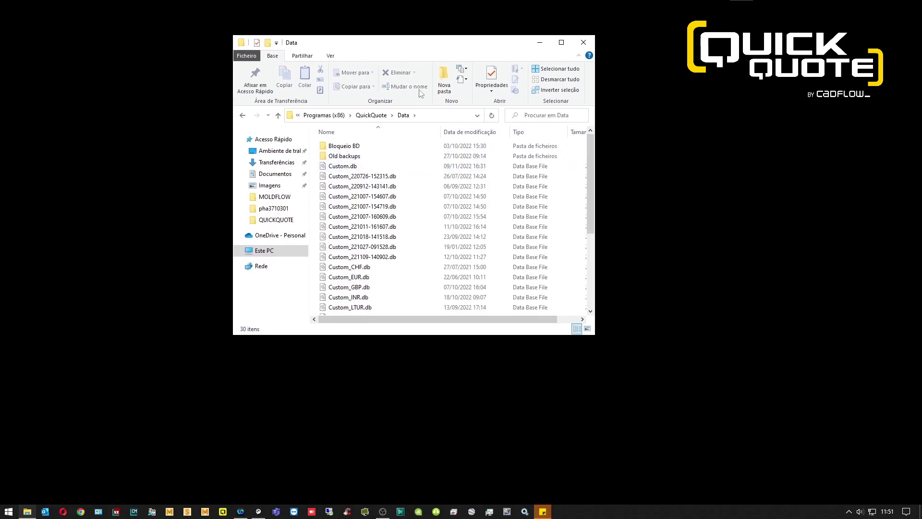
click(350, 167)
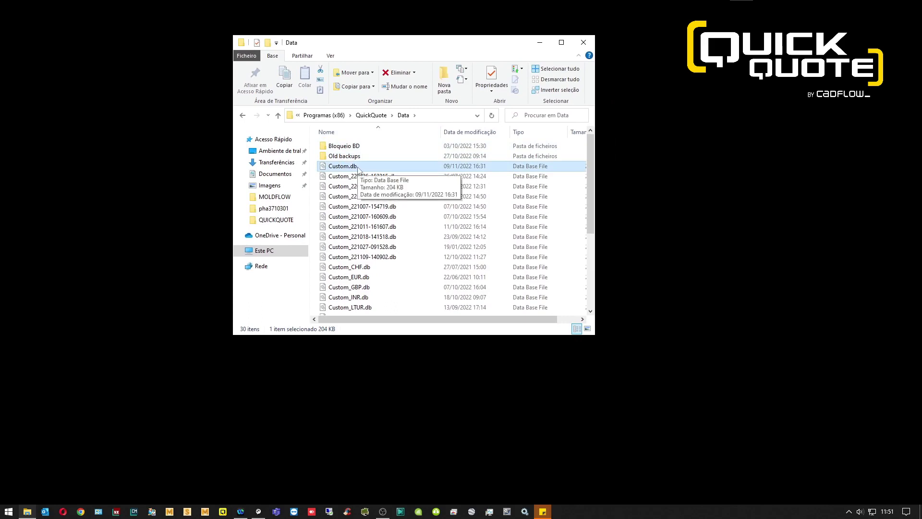
scroll(360, 173, down, 3)
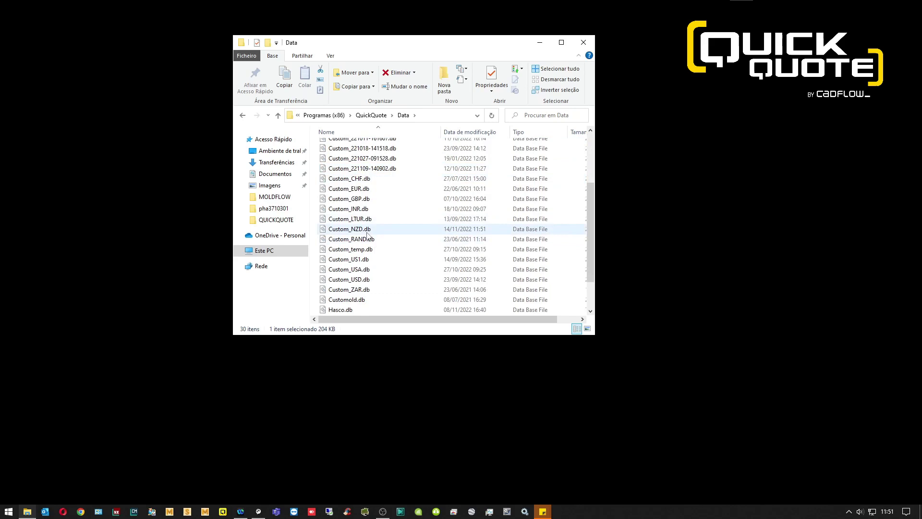
click(364, 234)
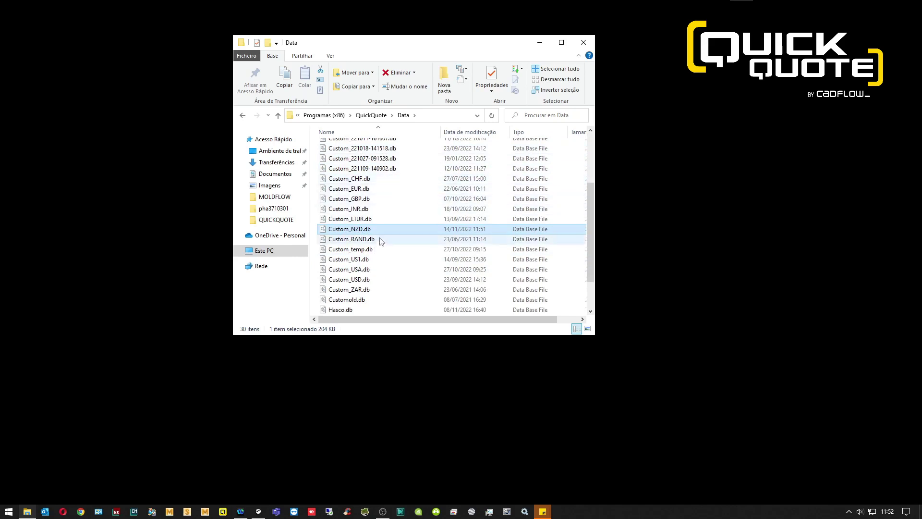
scroll(367, 221, up, 1)
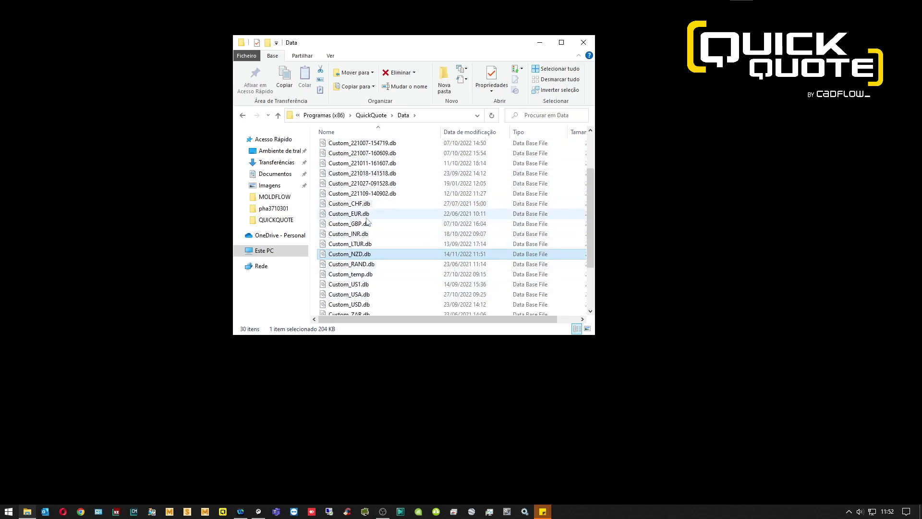
scroll(367, 221, up, 2)
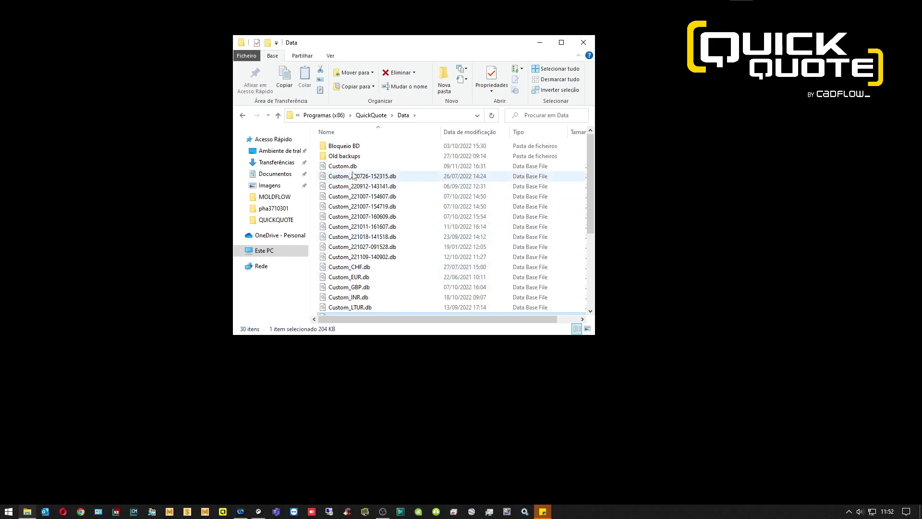
- Rename the original Custom.db to Custom_OLD.db
click(349, 169)
key(F2)
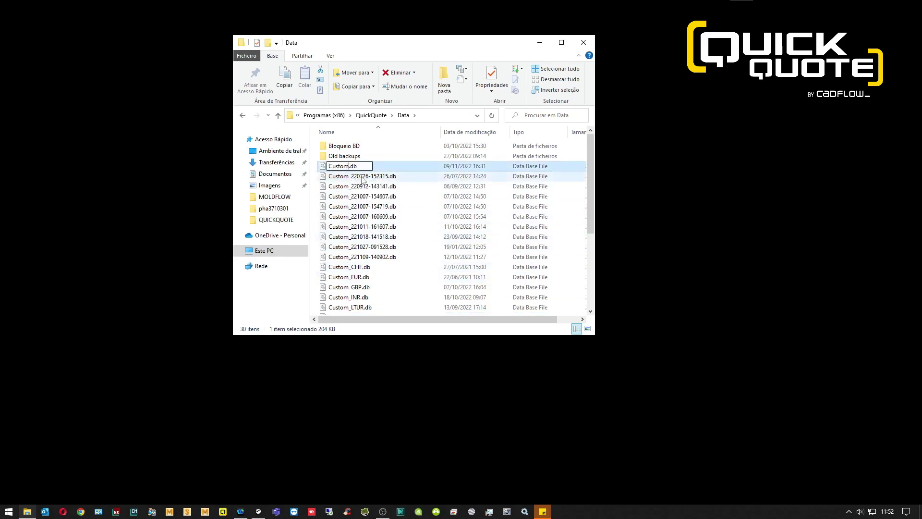
text(^_OLD)
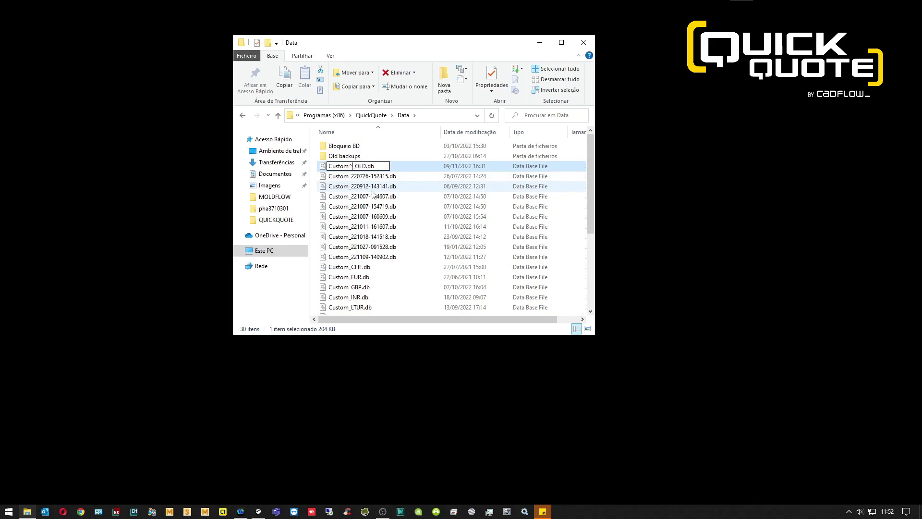
key(BackSpace)
key(Return)
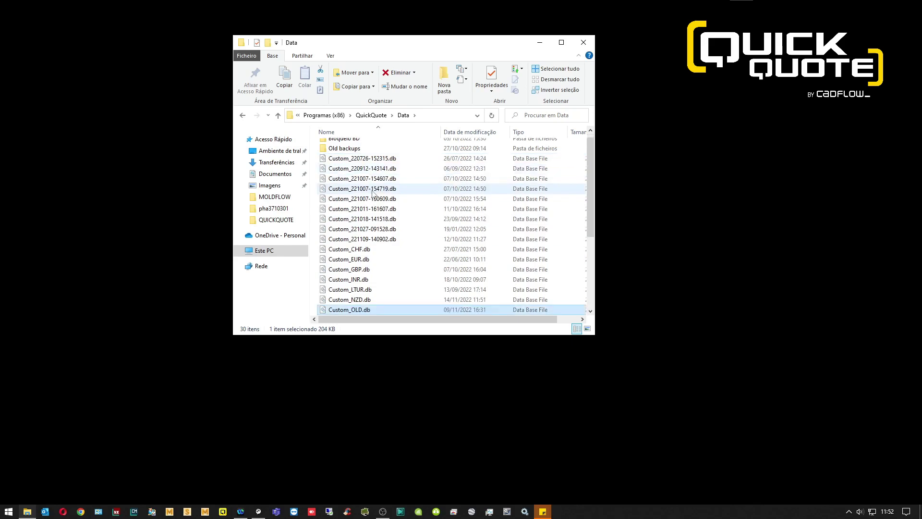
- Rename Custom_NZD.db to Custom.db by removing the _NZD suffix
click(358, 300)
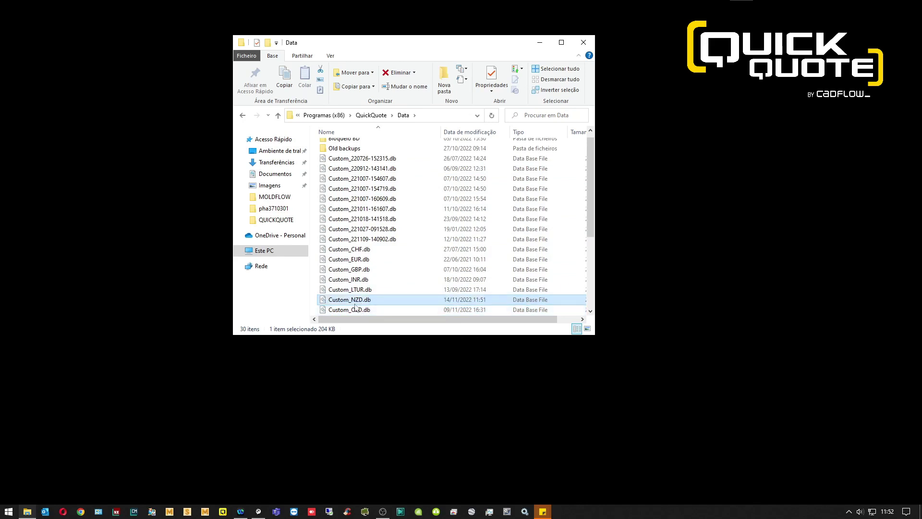
key(F2)
drag(363, 299, 349, 300)
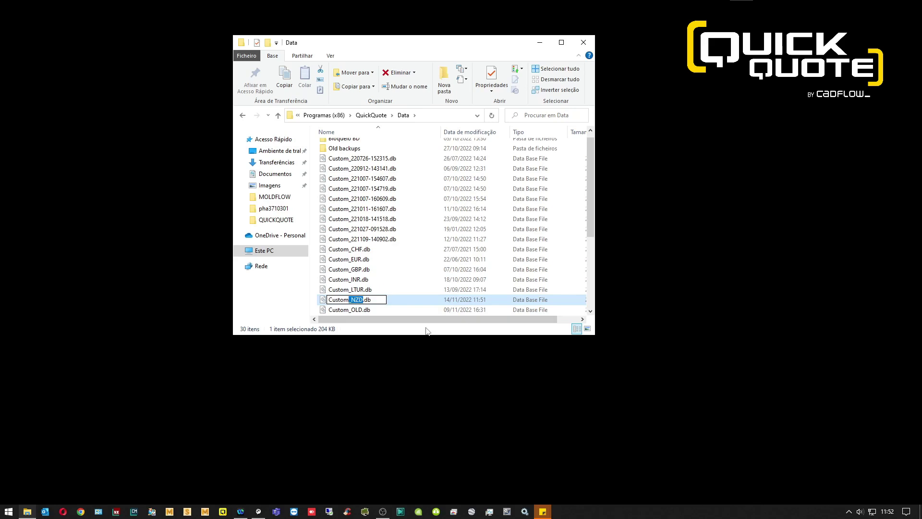
key(BackSpace)
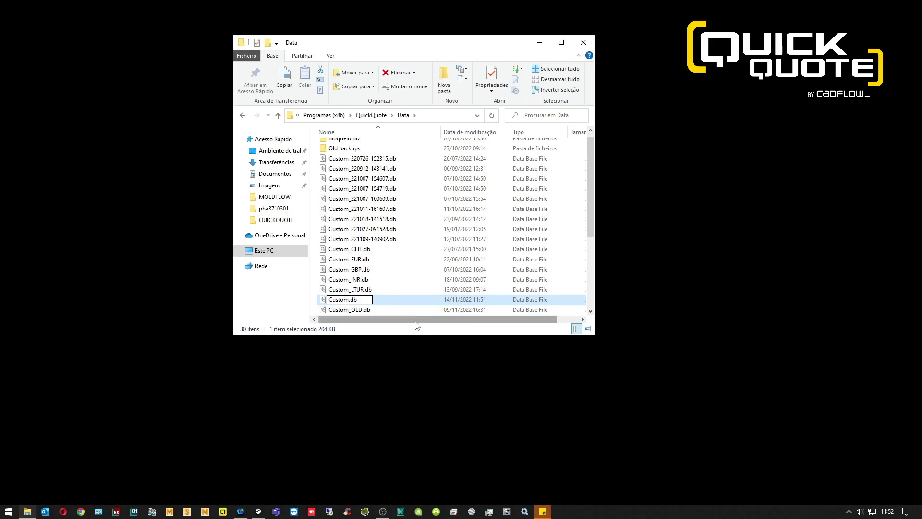
key(Return)
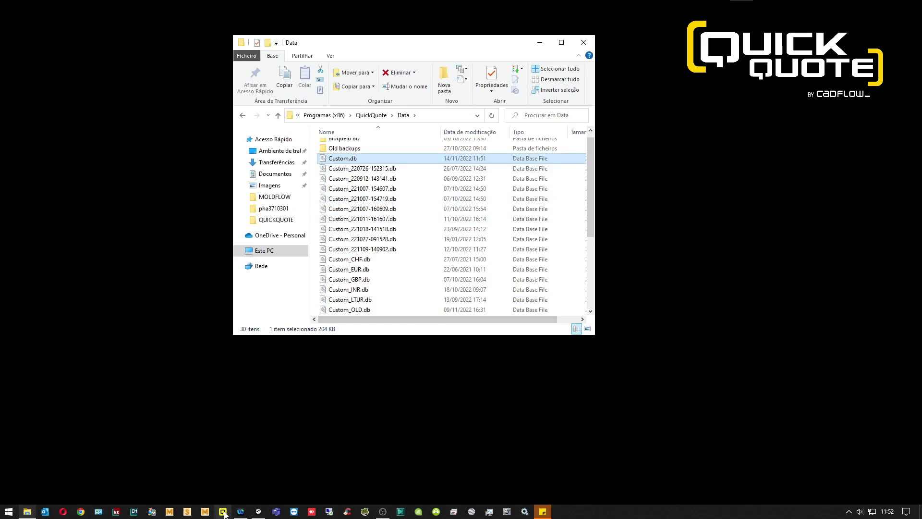
- Switch to QuickQuote and reopen the recent project pha3710301.qqd from the File menu
click(223, 512)
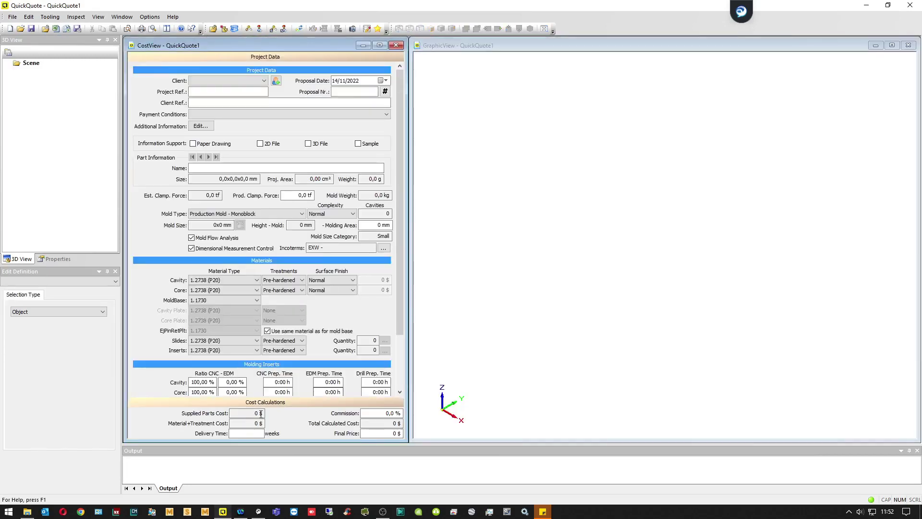
key(Tab)
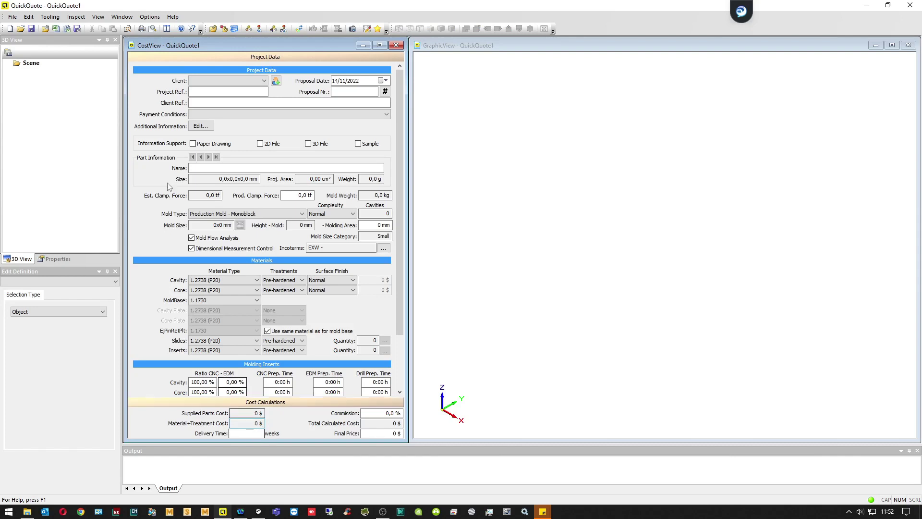
click(12, 17)
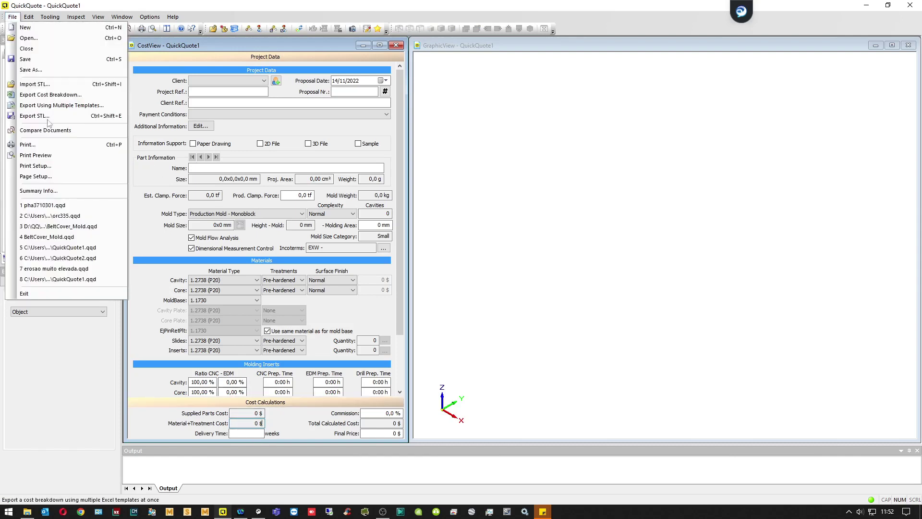
click(67, 206)
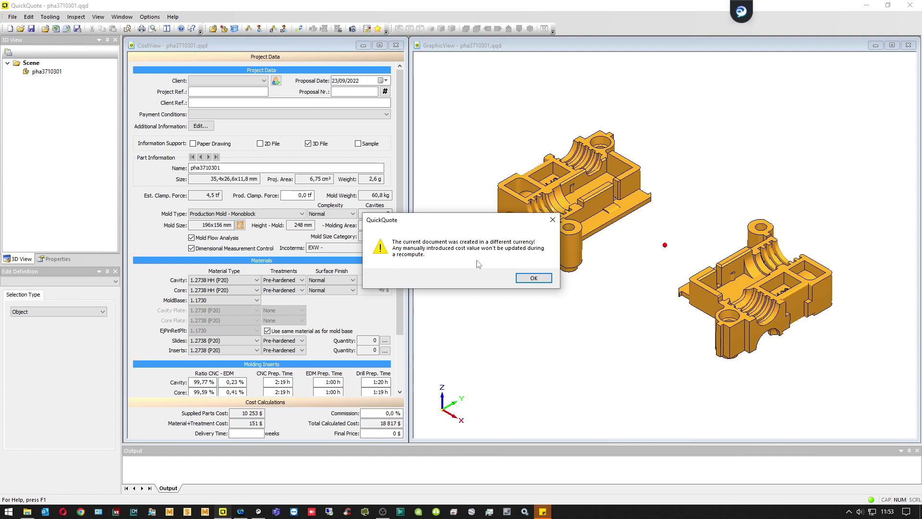
- Dismiss the currency warning and recompute pha3710301 so its costs show in dollars
click(533, 279)
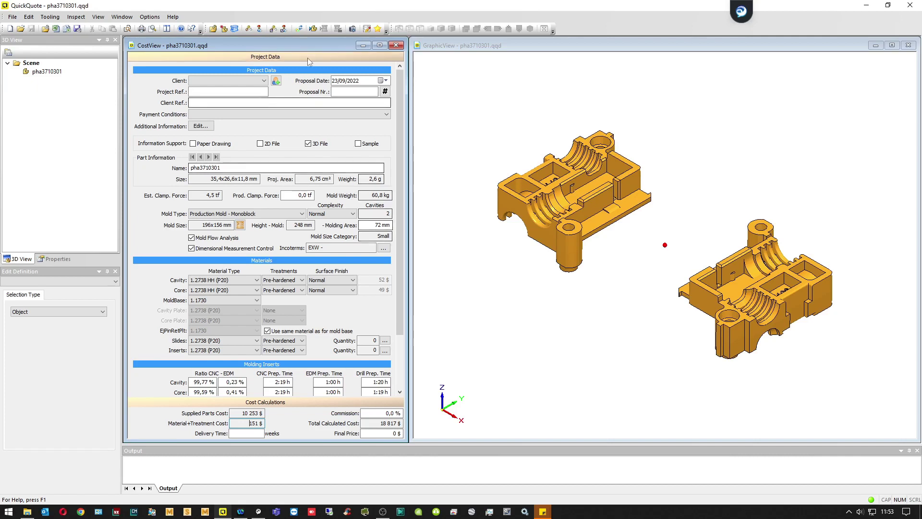
click(301, 30)
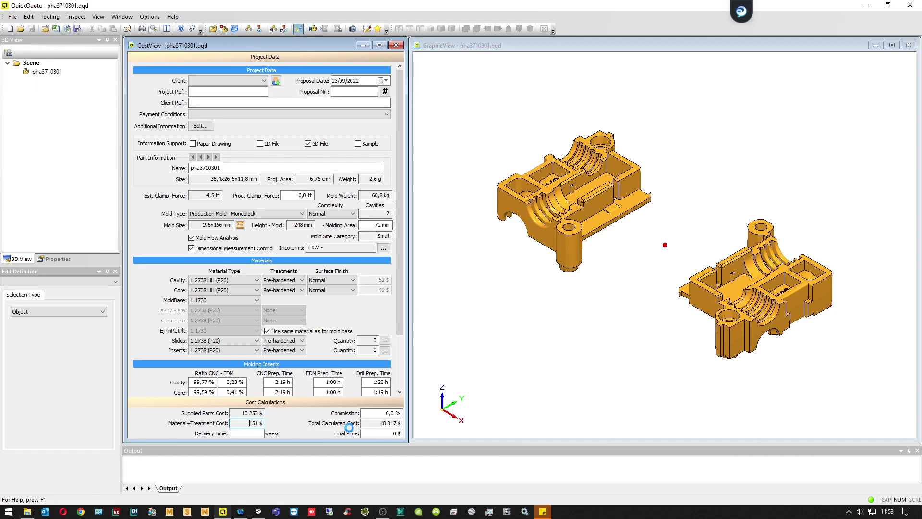